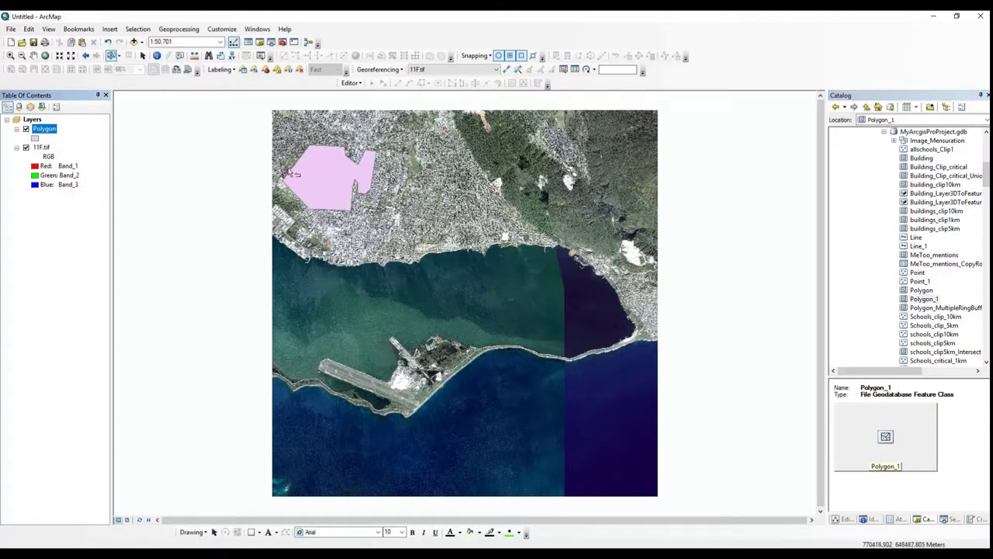
Toggle the Polygon layer's visibility to inspect the part of the 11F.tif imagery it covers.
{"action": "scroll", "coordinate": [288, 150], "scroll_direction": "down", "scroll_amount": 1}
{"action": "scroll", "coordinate": [288, 147], "scroll_direction": "down", "scroll_amount": 2}
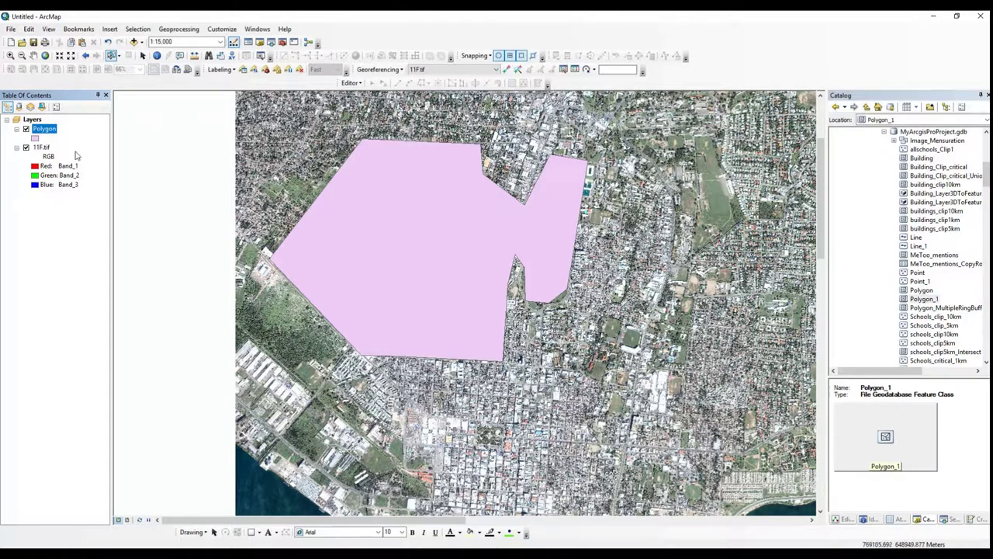
{"action": "left_click", "coordinate": [26, 128]}
{"action": "left_click", "coordinate": [26, 129]}
{"action": "left_click", "coordinate": [25, 129]}
{"action": "left_click", "coordinate": [27, 129]}
Clip the 11F.tif raster to the selected polygon feature with Image Analysis, and hide the Polygon and 11F.tif layers.
{"action": "left_click", "coordinate": [256, 29]}
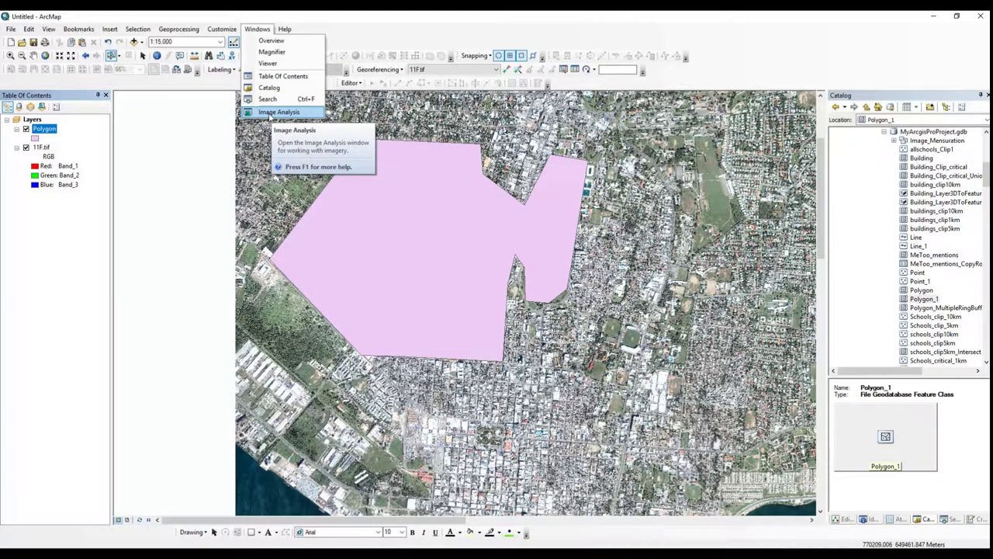
{"action": "left_click", "coordinate": [276, 112]}
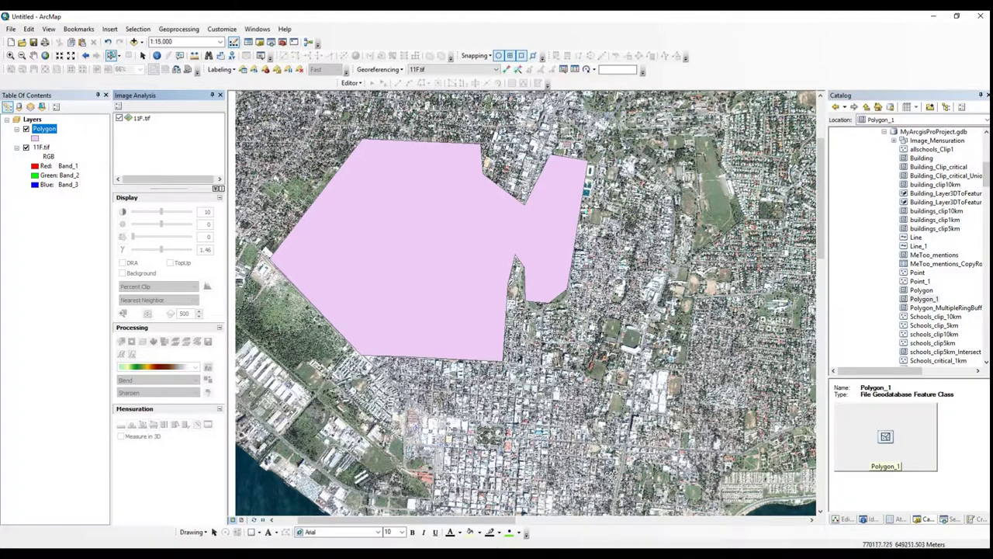
{"action": "left_click", "coordinate": [140, 119]}
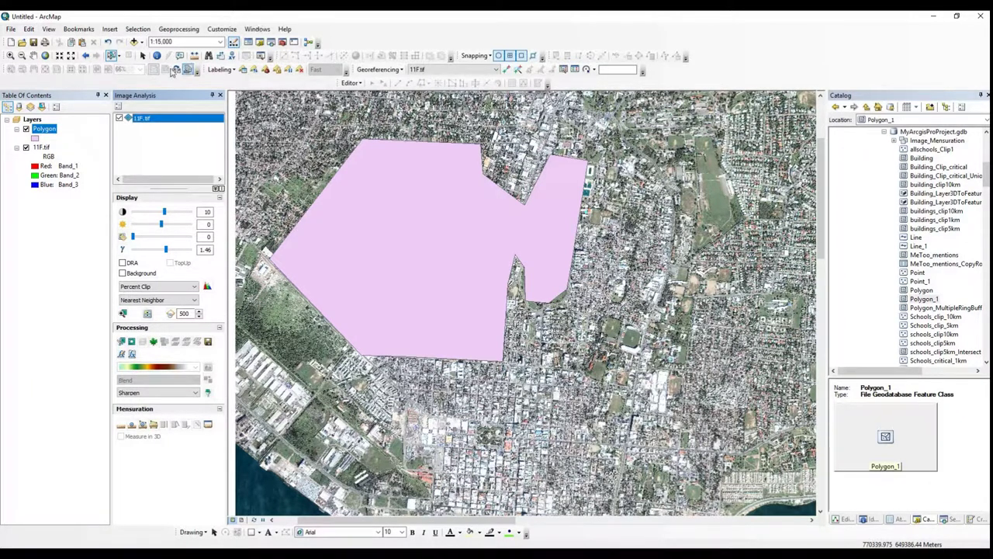
{"action": "left_click", "coordinate": [404, 260]}
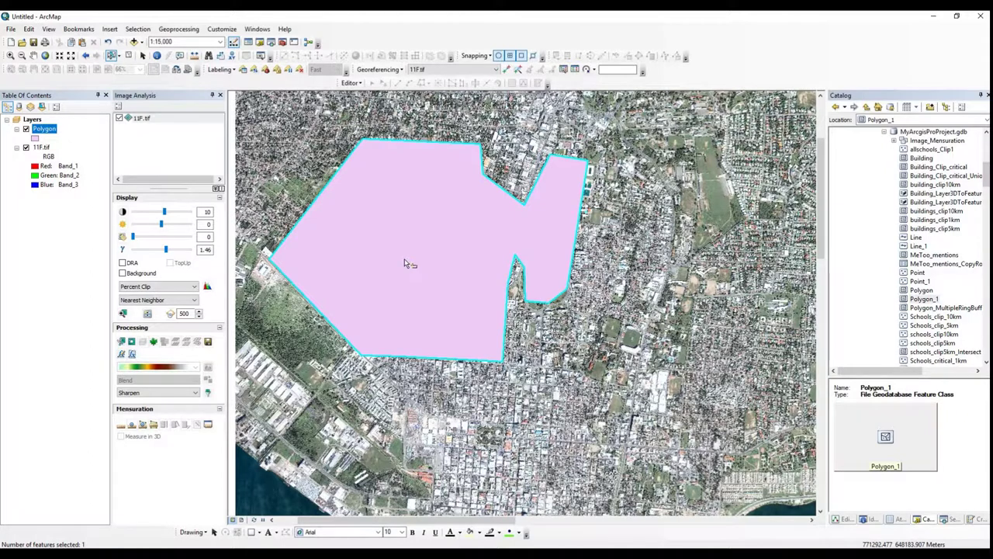
{"action": "left_click", "coordinate": [121, 343]}
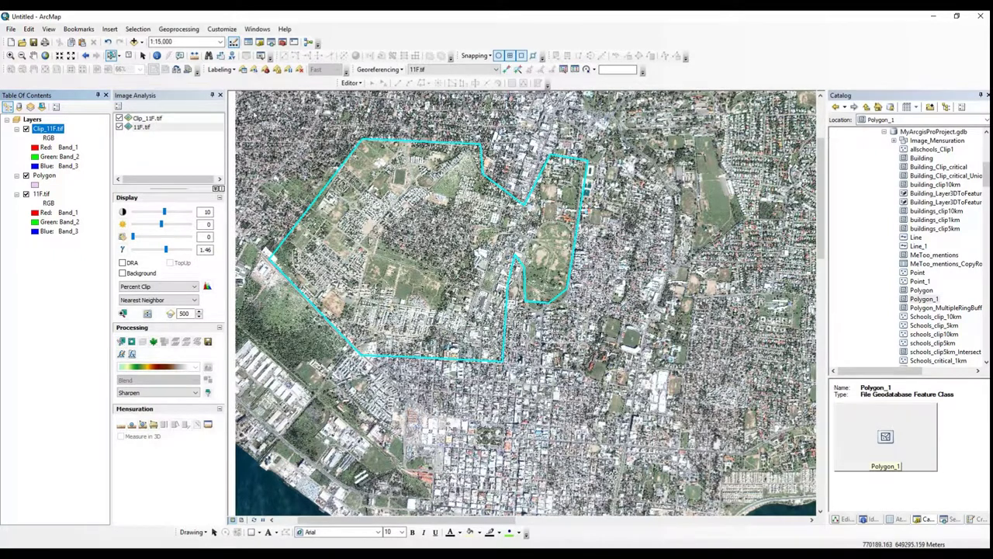
{"action": "left_click", "coordinate": [26, 194]}
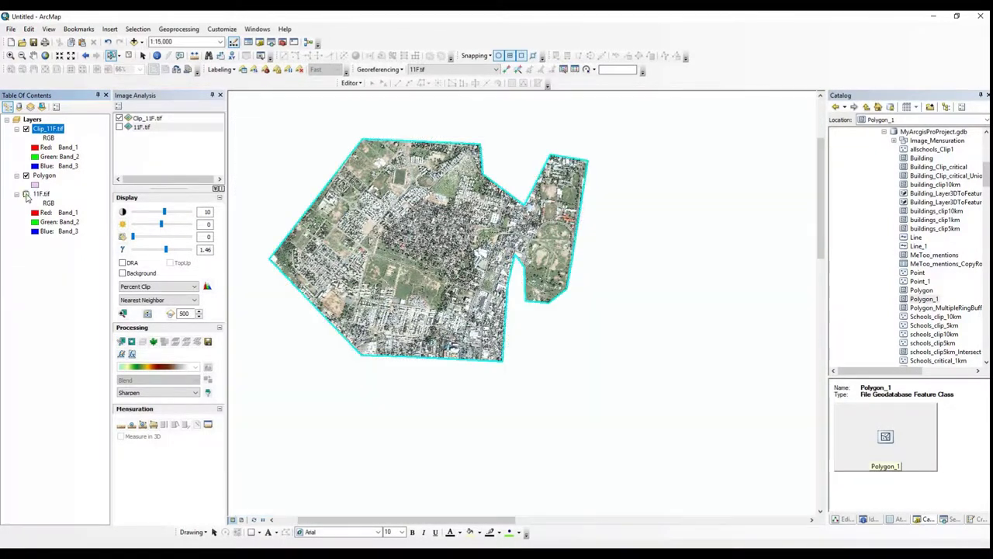
{"action": "left_click", "coordinate": [25, 175]}
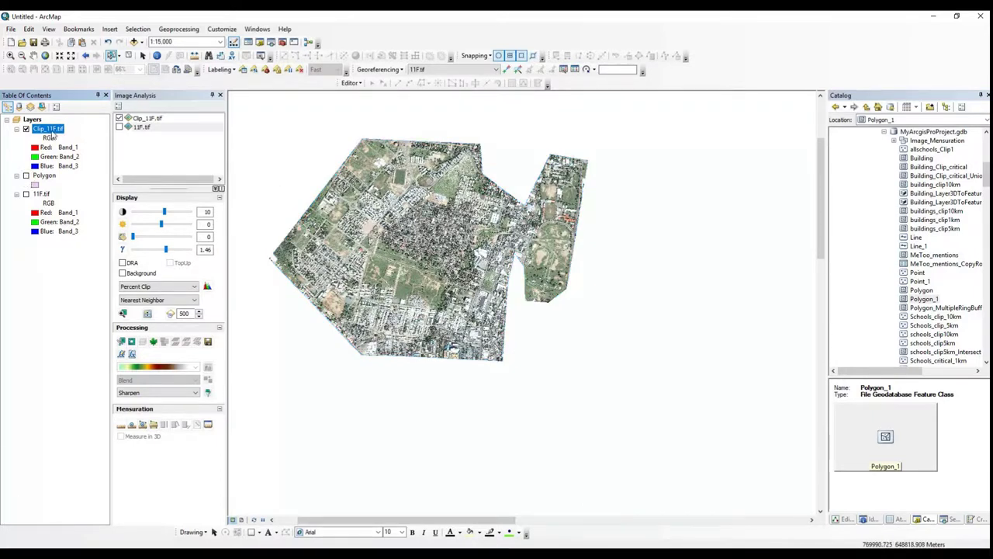
Check the source properties of the Clip_11F.tif layer for the folder where the raster is stored.
{"action": "right_click", "coordinate": [48, 134]}
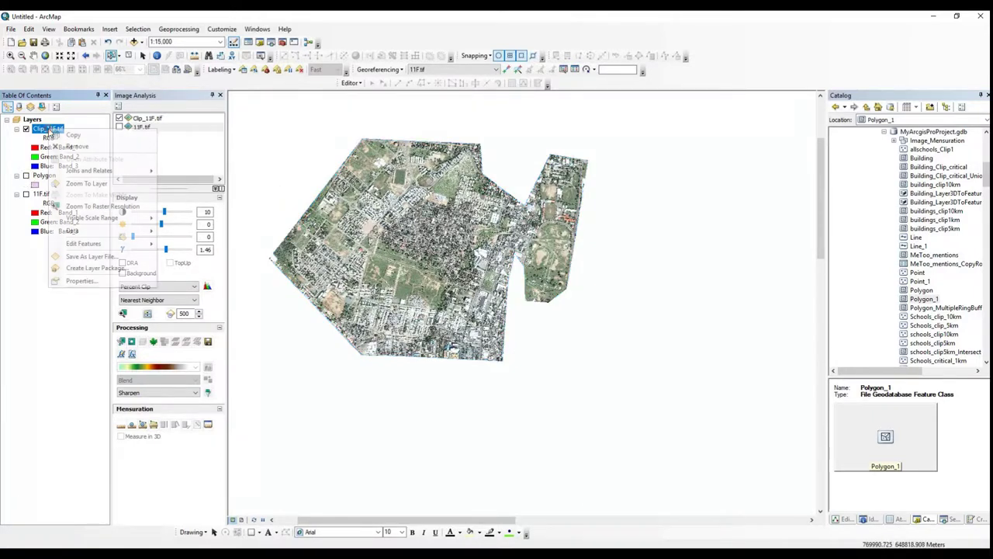
{"action": "mouse_move", "coordinate": [95, 233]}
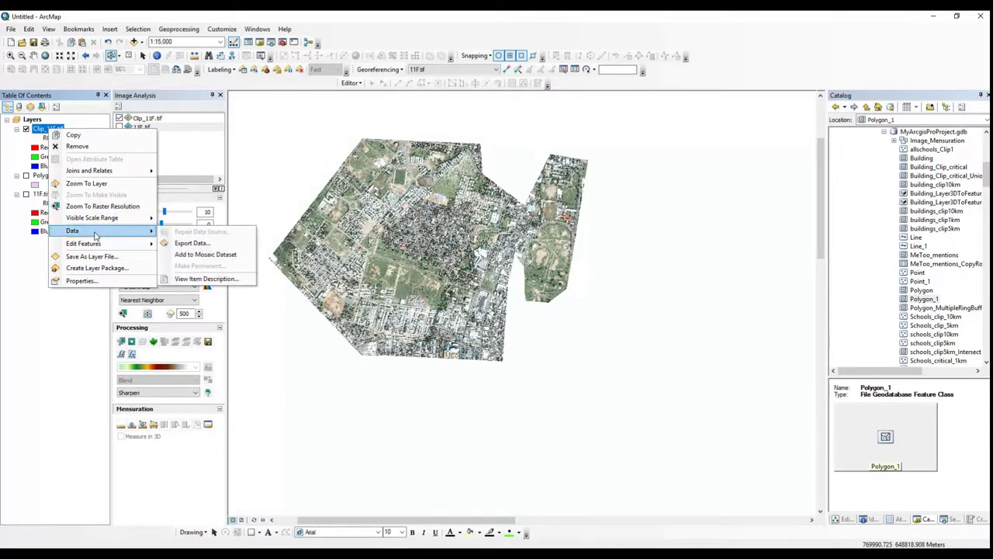
{"action": "left_click", "coordinate": [92, 280]}
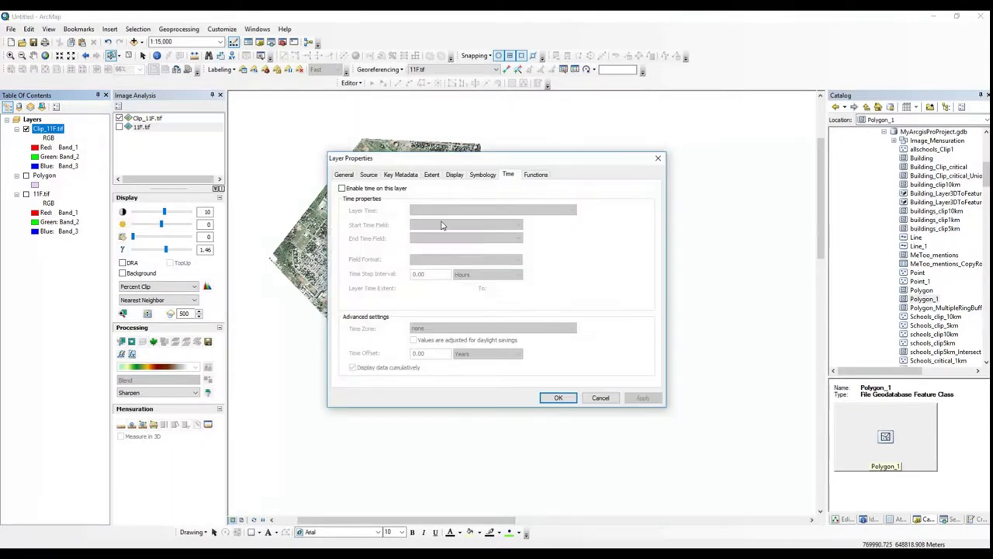
{"action": "left_click", "coordinate": [368, 176]}
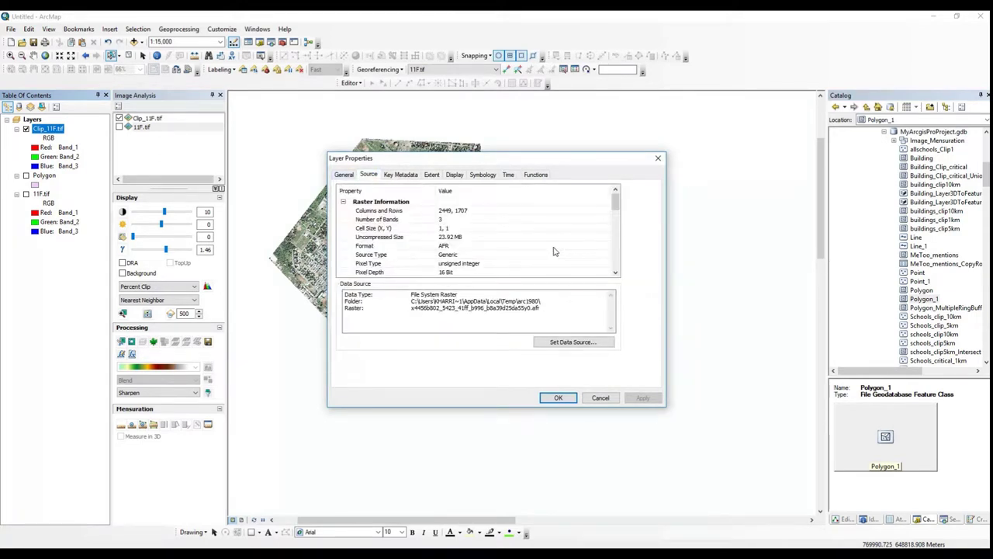
{"action": "double_click", "coordinate": [506, 302]}
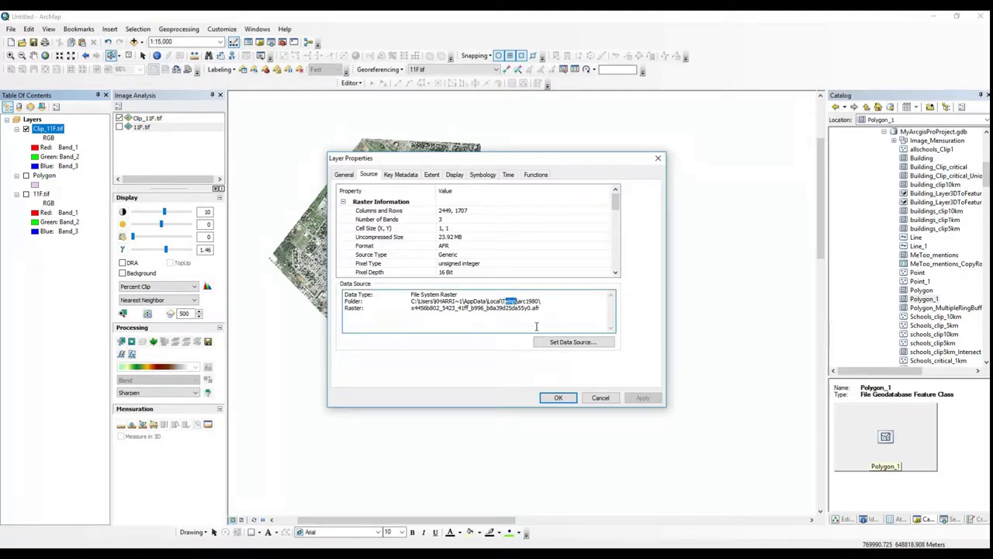
{"action": "left_click", "coordinate": [599, 399]}
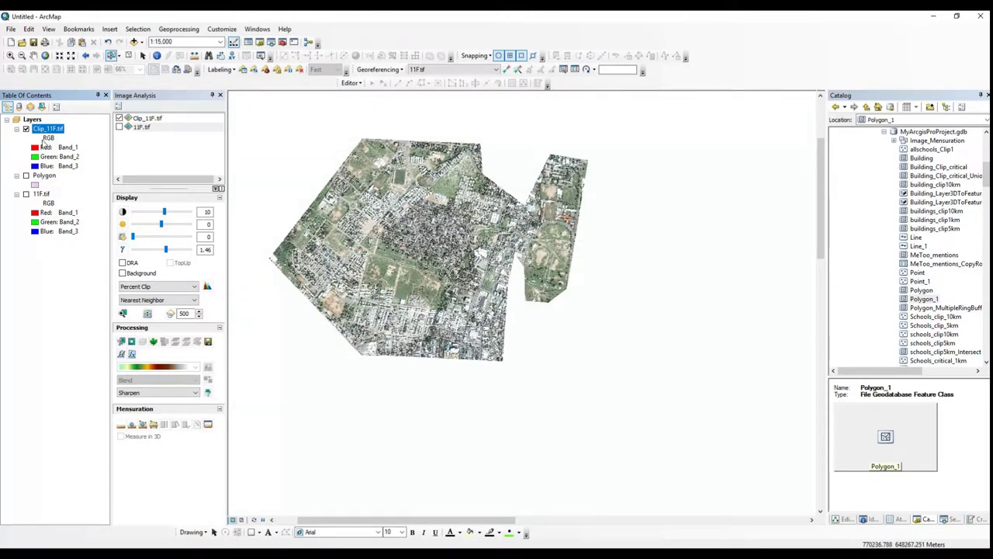
Export the Clip_11F.tif layer as the TIFF raster ZoningArea.tif, promoting the pixel depth, and add the exported raster to the map.
{"action": "right_click", "coordinate": [43, 130]}
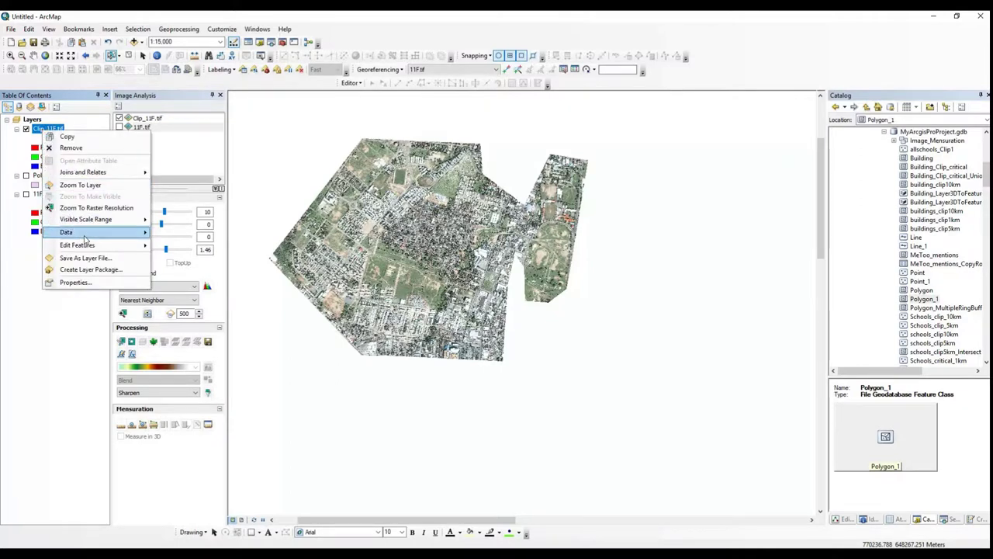
{"action": "mouse_move", "coordinate": [120, 235]}
{"action": "left_click", "coordinate": [184, 245]}
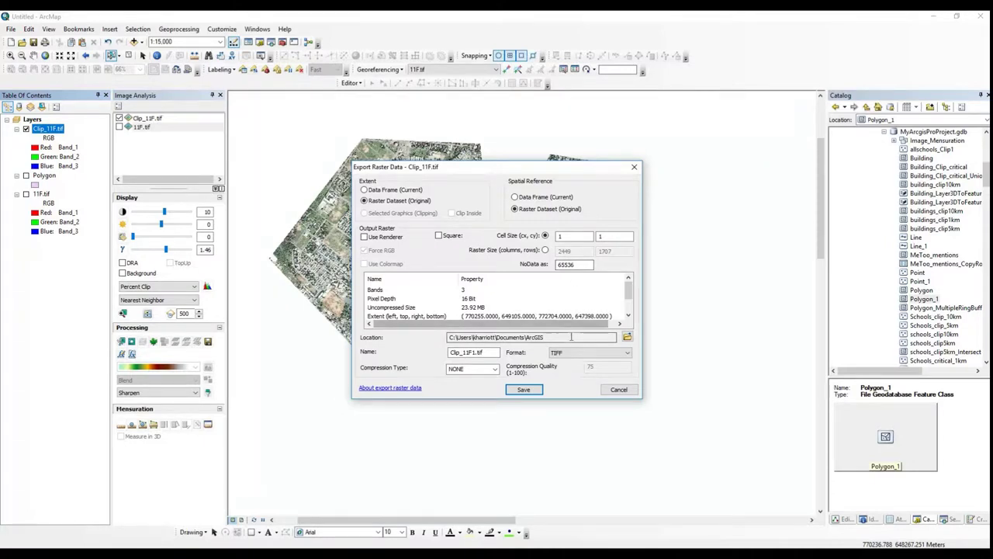
{"action": "left_click", "coordinate": [474, 353]}
{"action": "left_click_drag", "start_coordinate": [475, 352], "coordinate": [451, 353]}
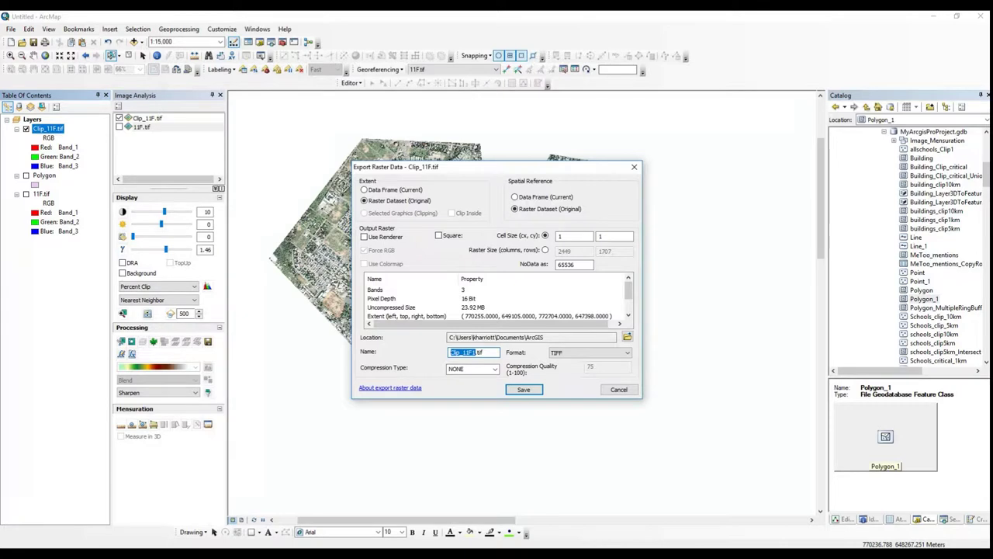
{"action": "type", "text": "ZoningArea"}
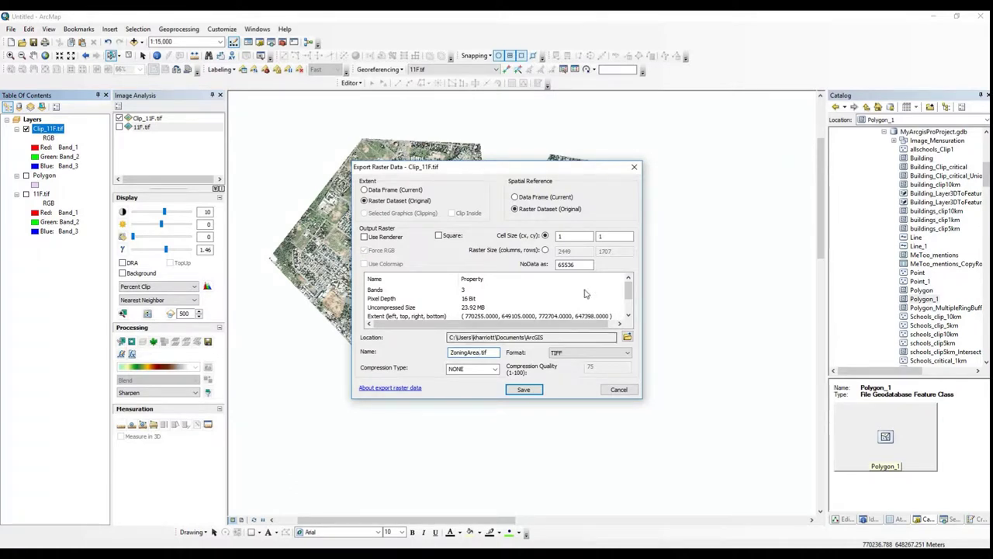
{"action": "mouse_move", "coordinate": [629, 290]}
{"action": "left_mouse_down"}
{"action": "mouse_move", "coordinate": [631, 311]}
{"action": "mouse_move", "coordinate": [629, 293]}
{"action": "left_mouse_up"}
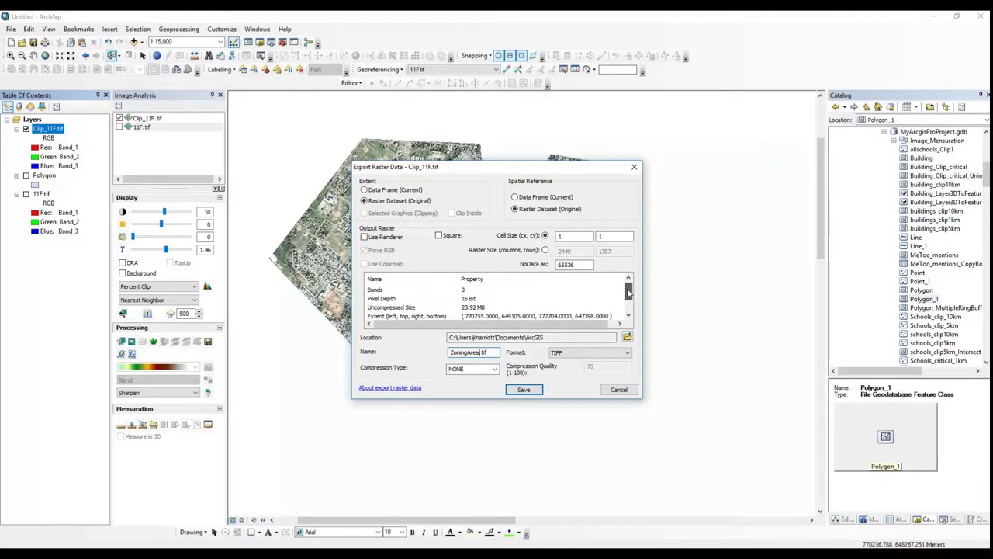
{"action": "left_click", "coordinate": [524, 390]}
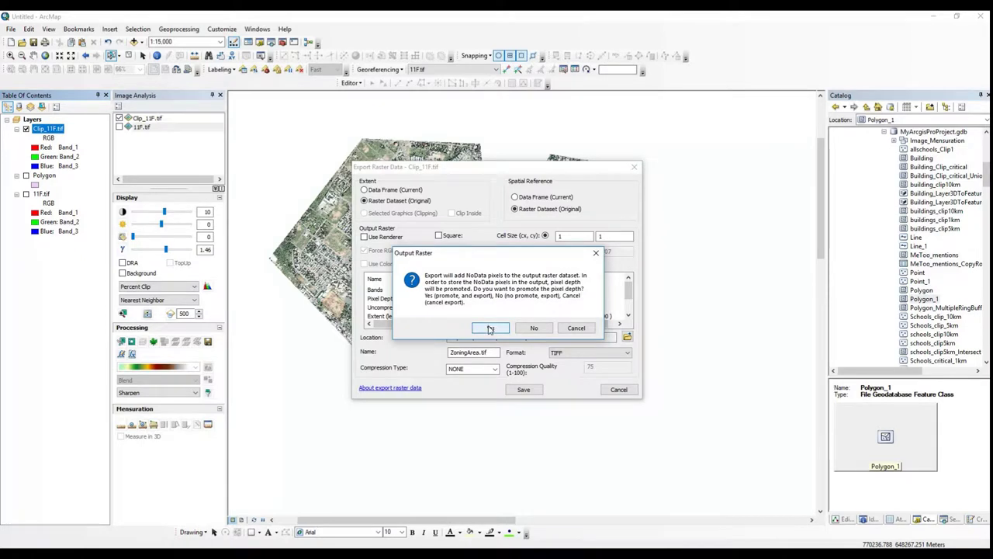
{"action": "left_click", "coordinate": [489, 329]}
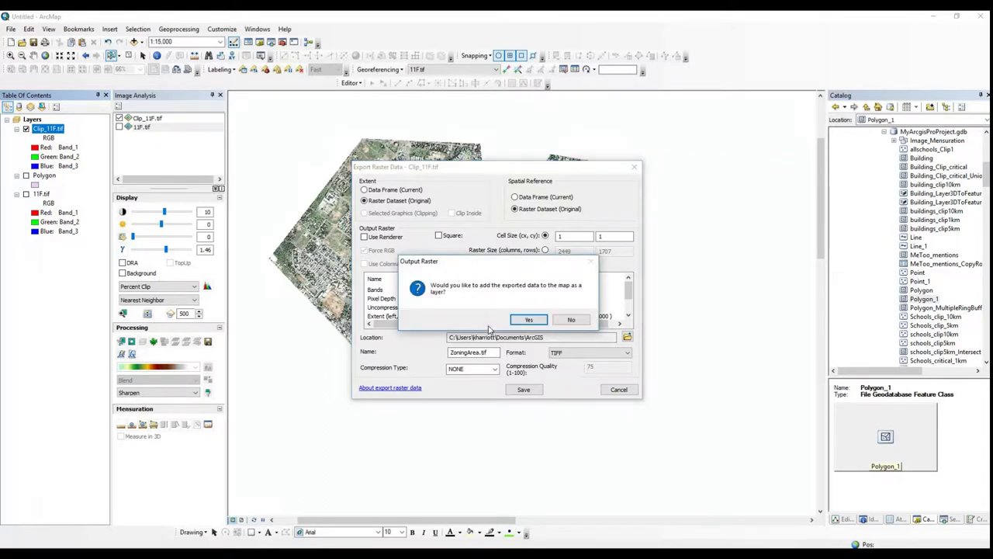
{"action": "left_click", "coordinate": [528, 320]}
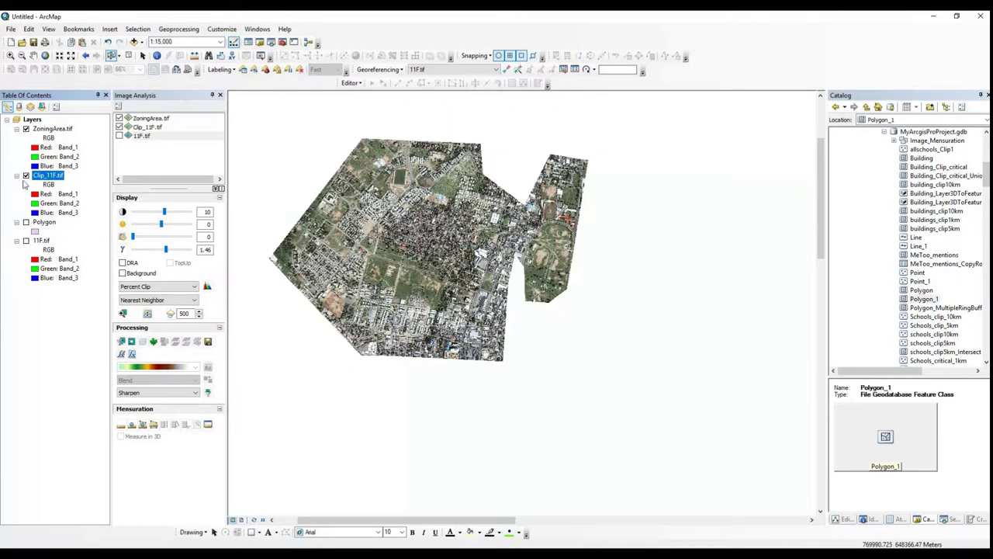
Toggle the Clip_11F.tif and ZoningArea.tif layers to compare the temporary clip with the exported raster.
{"action": "left_click", "coordinate": [25, 176]}
{"action": "left_click", "coordinate": [25, 176]}
{"action": "left_click", "coordinate": [25, 129]}
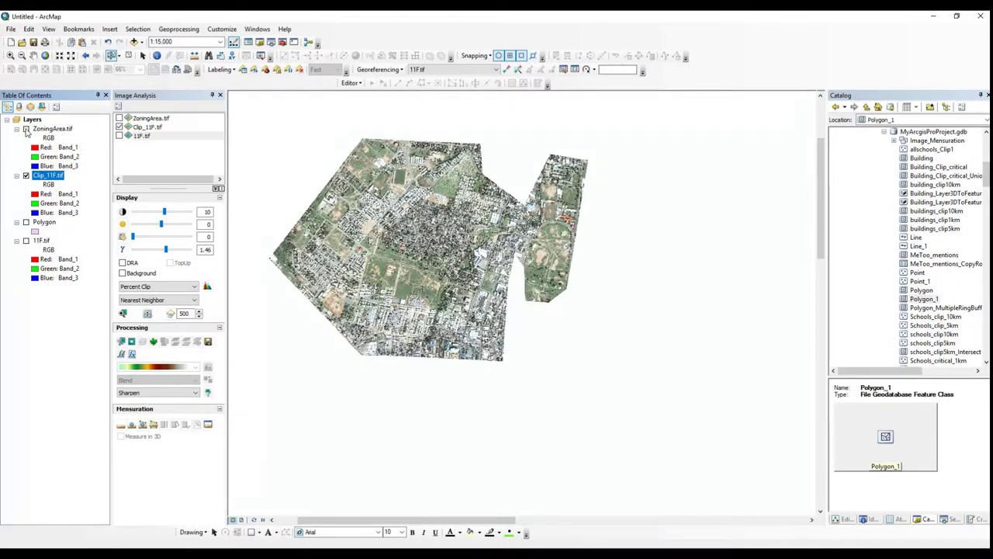
{"action": "left_click", "coordinate": [26, 130]}
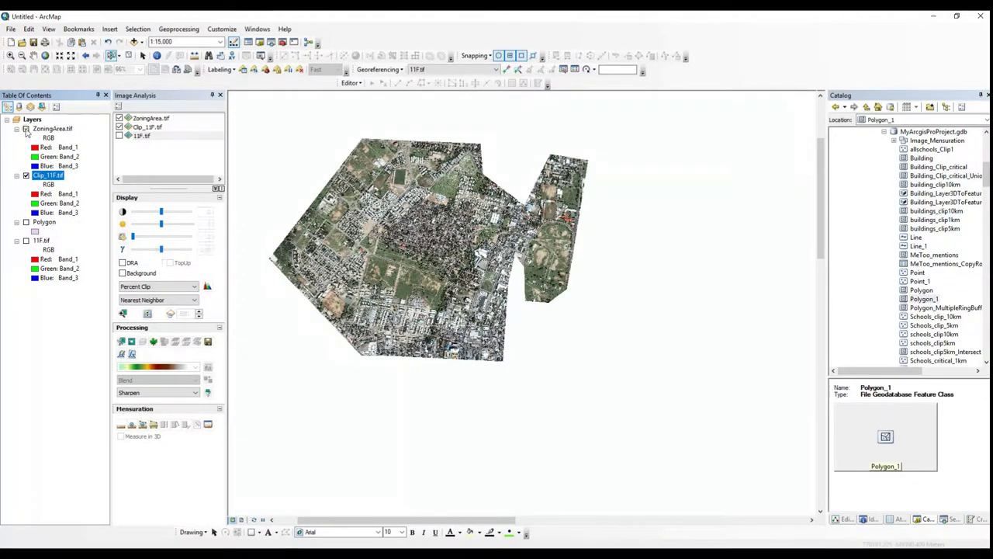
Add the OpenStreetMap basemap beneath the imagery and hide the Clip_11F.tif layer.
{"action": "left_click", "coordinate": [140, 43]}
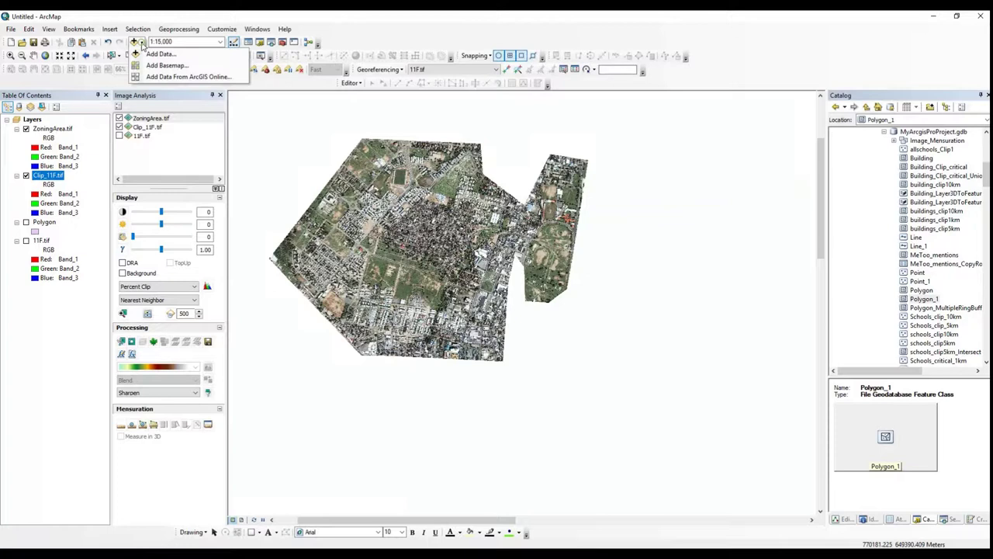
{"action": "left_click", "coordinate": [163, 65]}
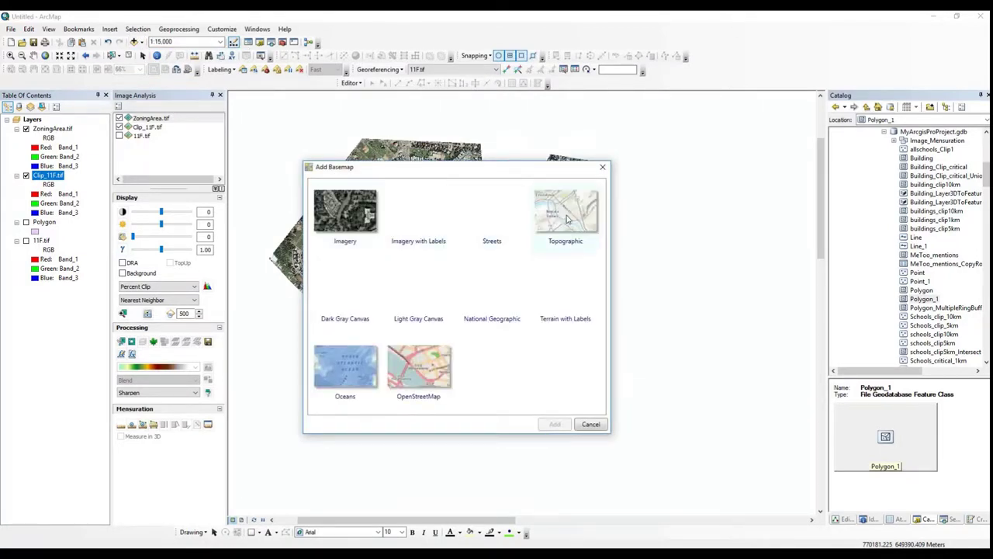
{"action": "left_click", "coordinate": [398, 378]}
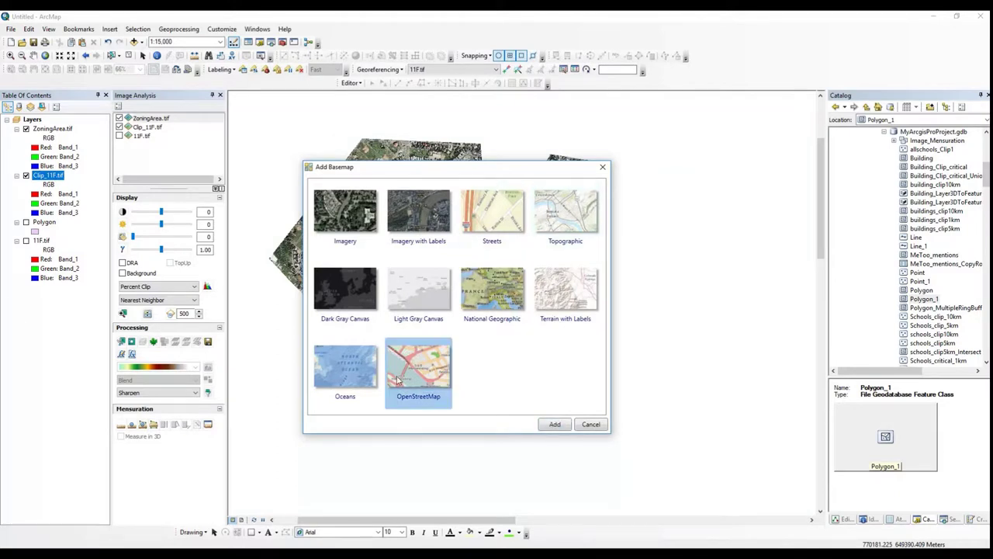
{"action": "left_click", "coordinate": [554, 425]}
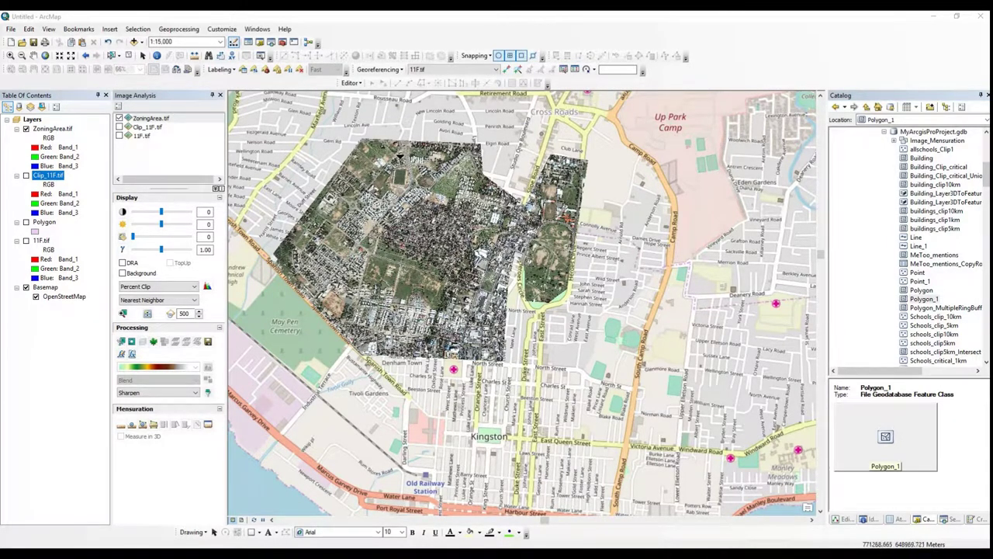
Swipe the ZoningArea.tif raster to compare it with the basemap underneath.
{"action": "left_click", "coordinate": [177, 119]}
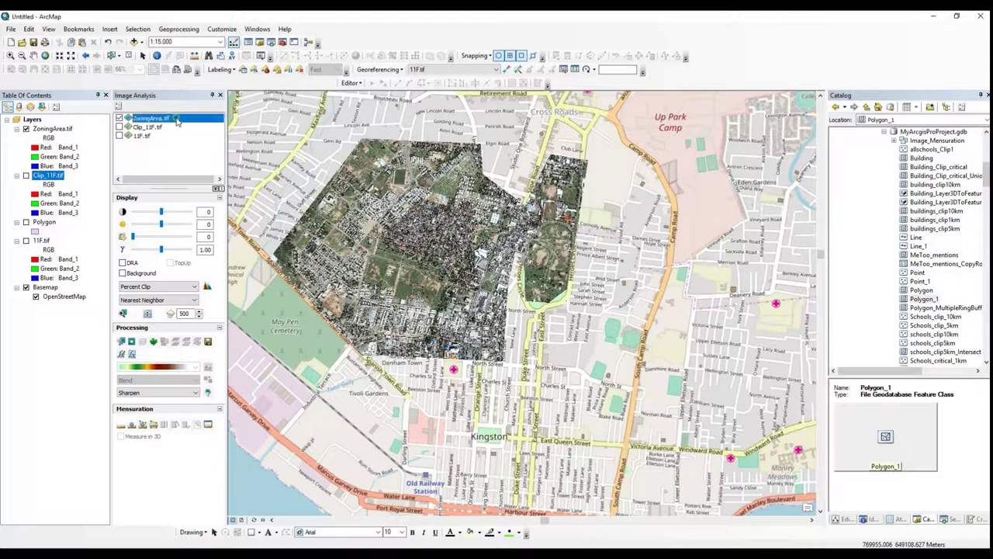
{"action": "left_click", "coordinate": [148, 314]}
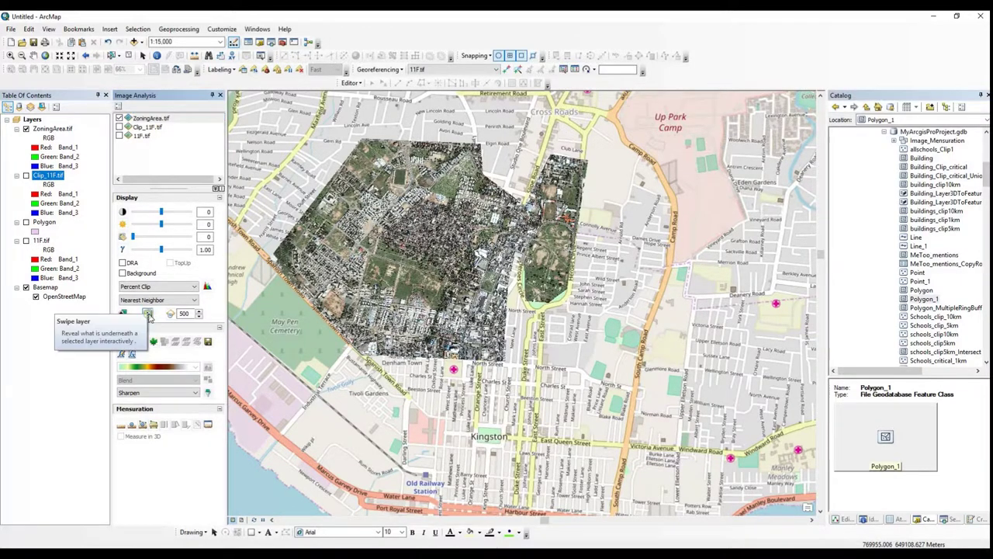
{"action": "mouse_move", "coordinate": [415, 140]}
{"action": "left_mouse_down"}
{"action": "mouse_move", "coordinate": [415, 295]}
{"action": "mouse_move", "coordinate": [421, 138]}
{"action": "left_mouse_up"}
Examine the buildings and streets in the ZoningArea.tif imagery against the surrounding OpenStreetMap basemap at several scales.
{"action": "scroll", "coordinate": [404, 233], "scroll_direction": "down", "scroll_amount": 2}
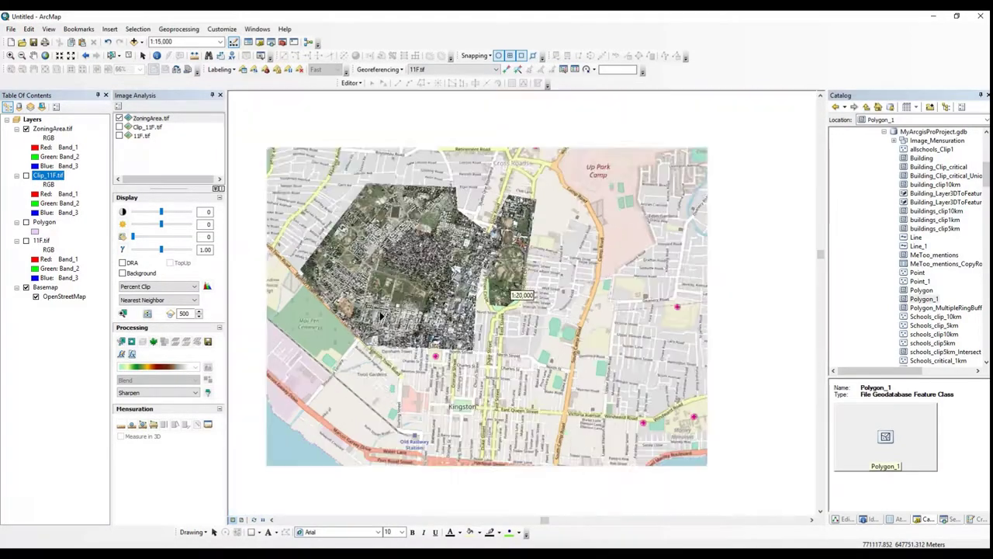
{"action": "scroll", "coordinate": [371, 325], "scroll_direction": "up", "scroll_amount": 5}
{"action": "scroll", "coordinate": [371, 325], "scroll_direction": "up", "scroll_amount": 2}
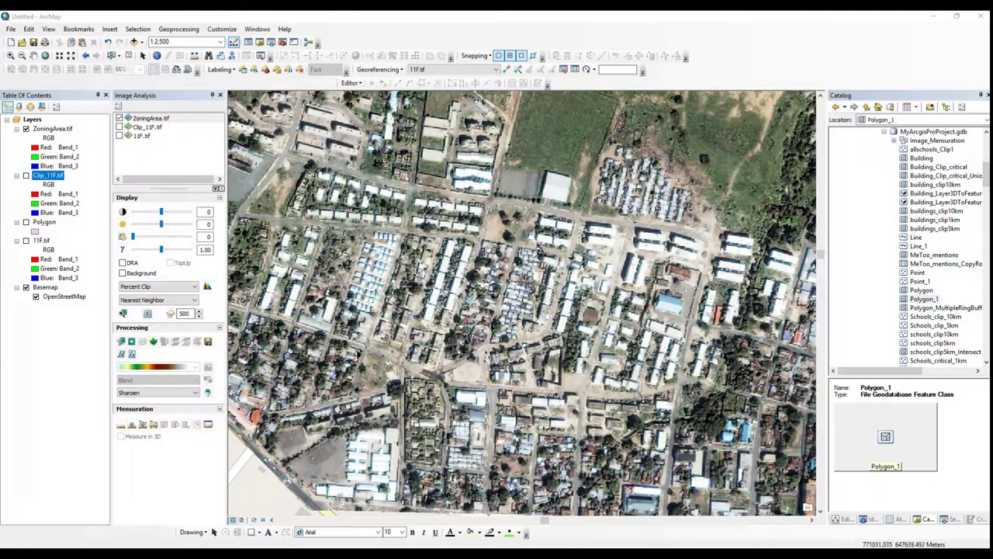
{"action": "left_click_drag", "start_coordinate": [295, 313], "coordinate": [408, 352]}
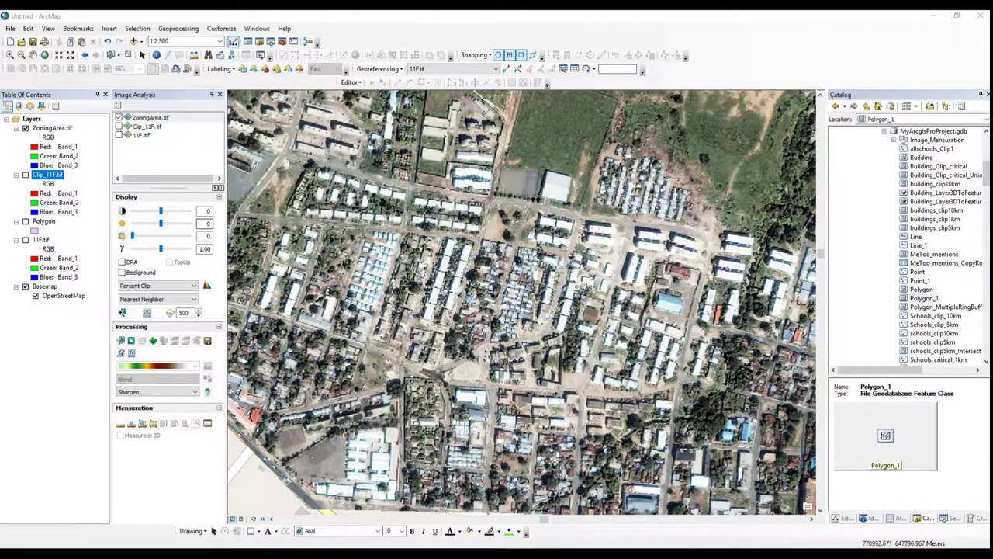
{"action": "scroll", "coordinate": [402, 281], "scroll_direction": "down", "scroll_amount": 1}
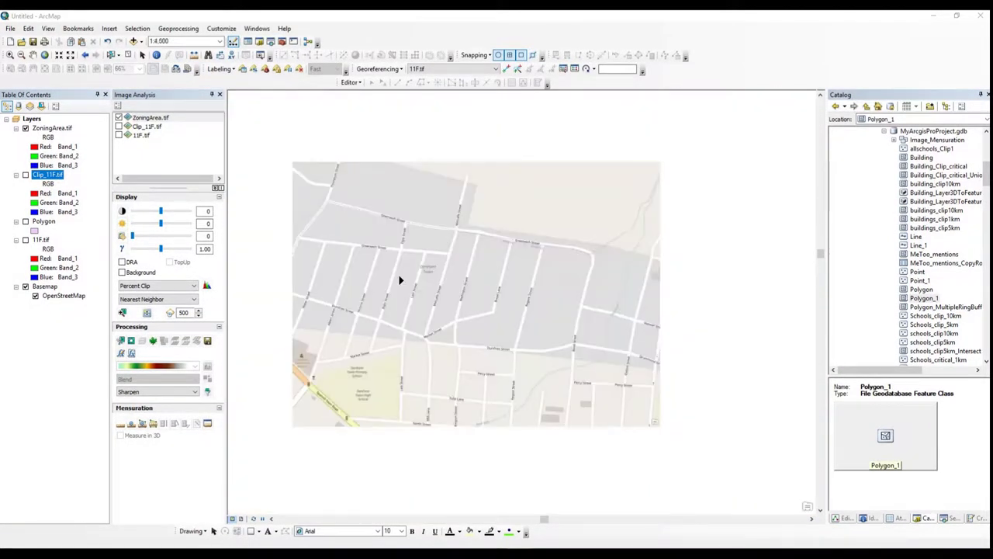
{"action": "left_click", "coordinate": [26, 287]}
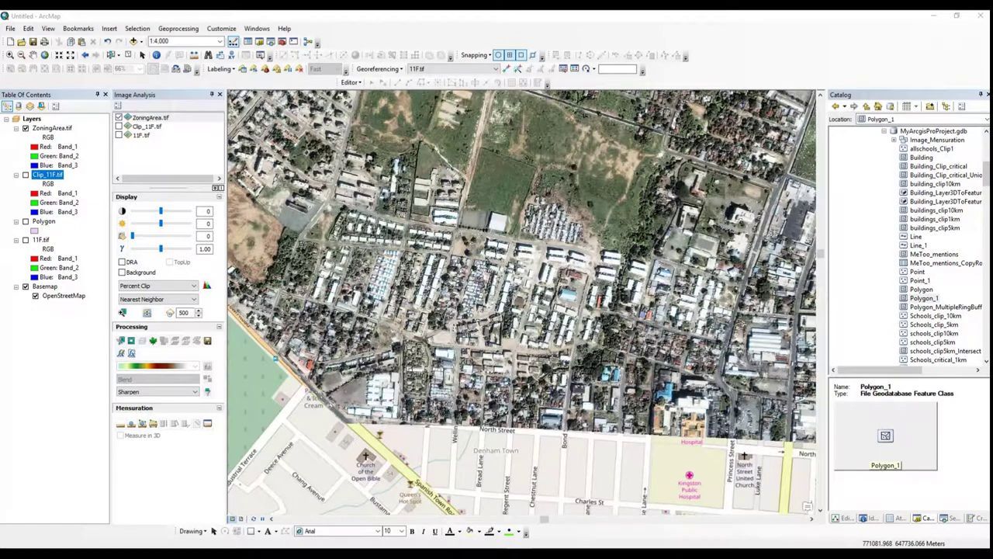
Hide the basemap and clip ZoningArea.tif to a four-sided polygon graphic, about 448 m across, drawn over the central housing blocks.
{"action": "left_click", "coordinate": [26, 287]}
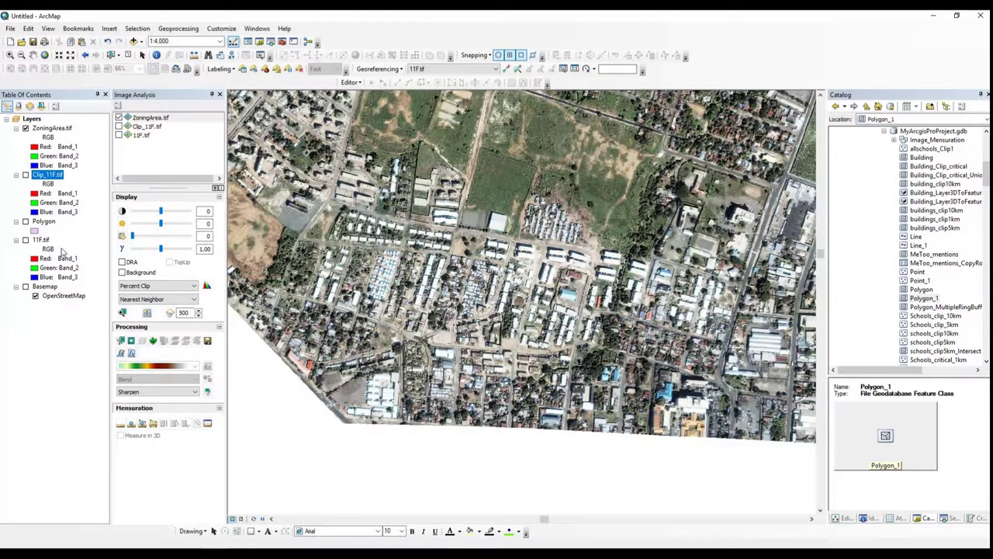
{"action": "left_click", "coordinate": [261, 533]}
{"action": "left_click", "coordinate": [273, 452]}
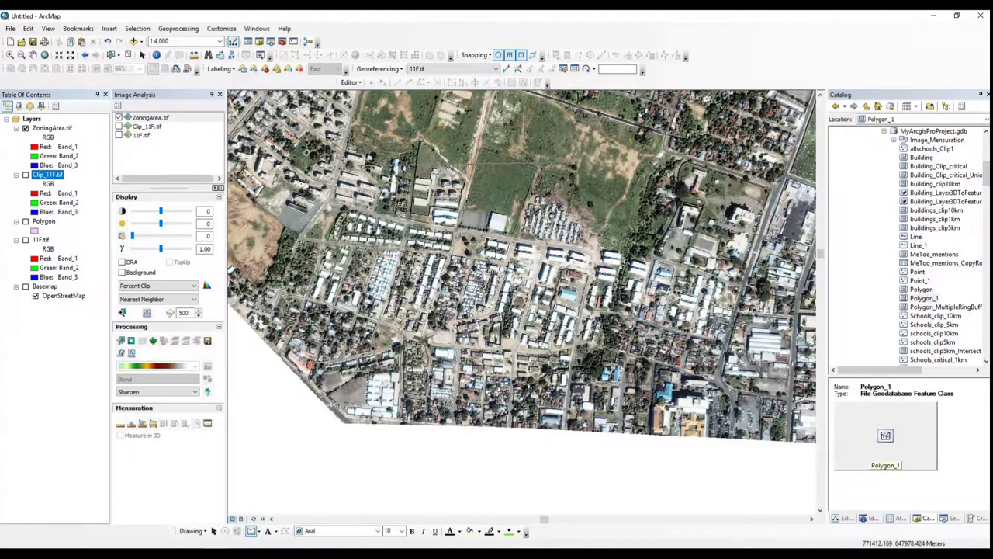
{"action": "left_click", "coordinate": [560, 164]}
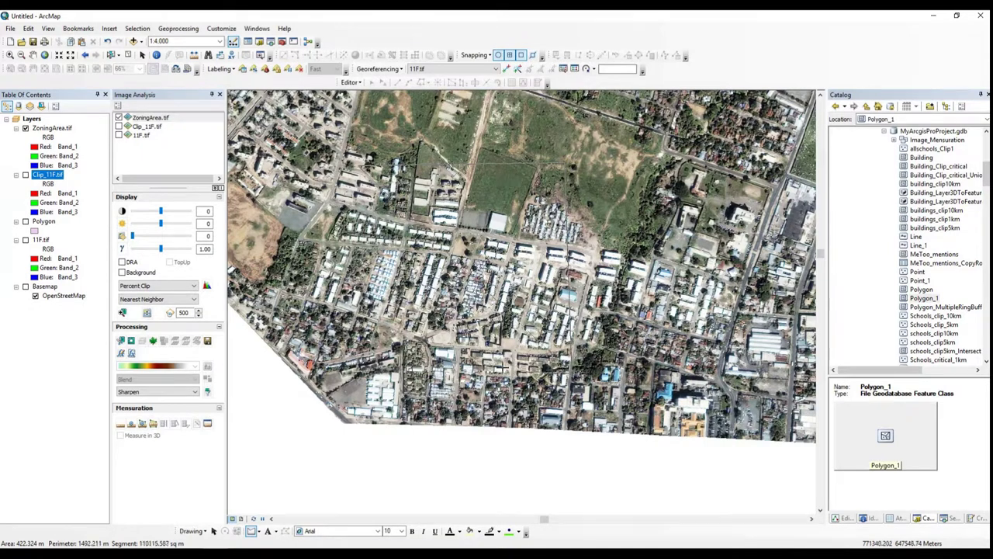
{"action": "double_click", "coordinate": [354, 380]}
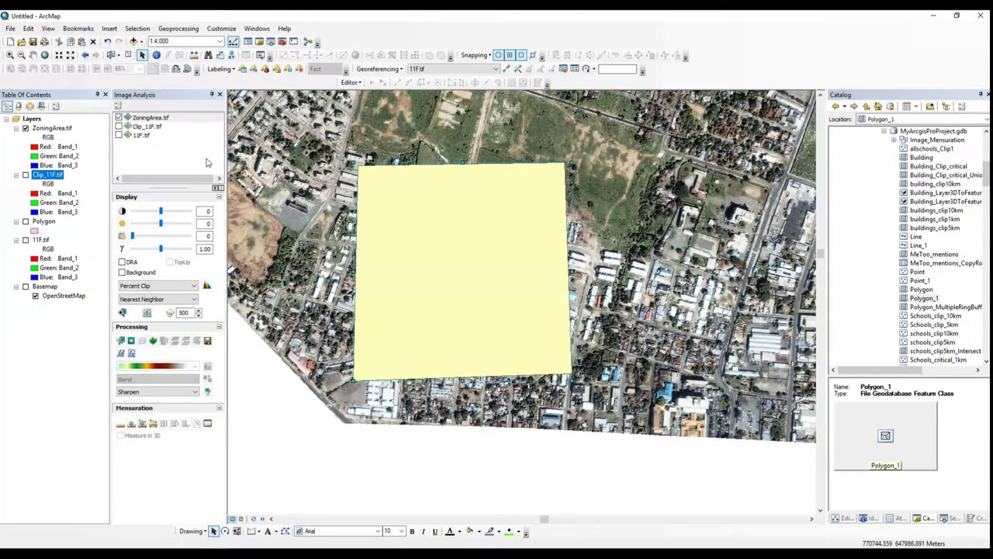
{"action": "left_click", "coordinate": [121, 342]}
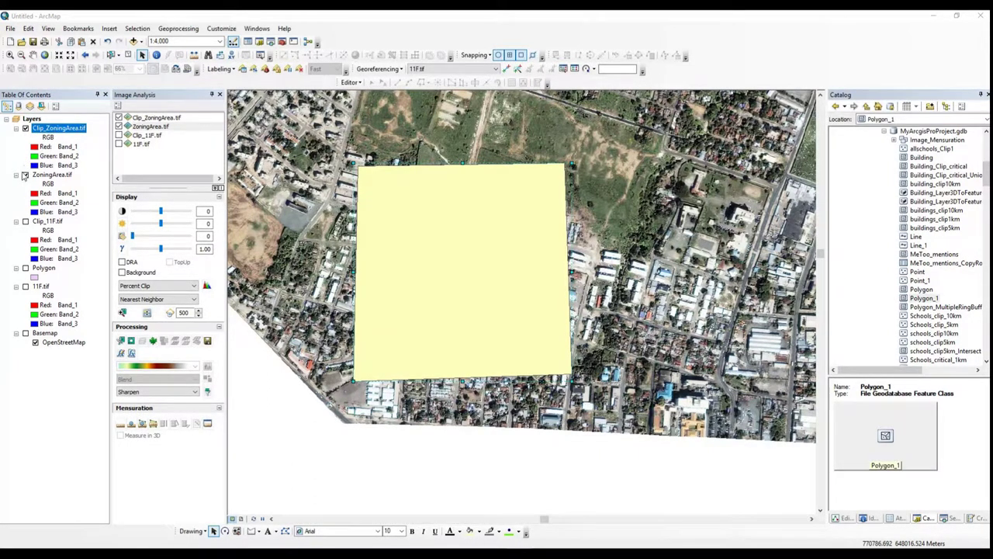
Hide the ZoningArea.tif layer, then move the polygon graphic off the new clip and delete it.
{"action": "left_click", "coordinate": [26, 174]}
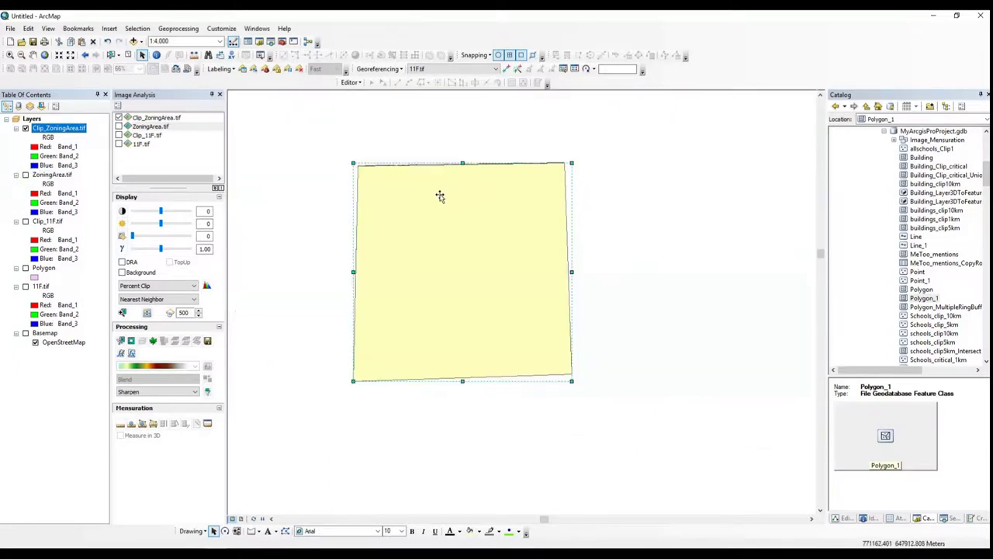
{"action": "left_click_drag", "start_coordinate": [437, 201], "coordinate": [683, 259]}
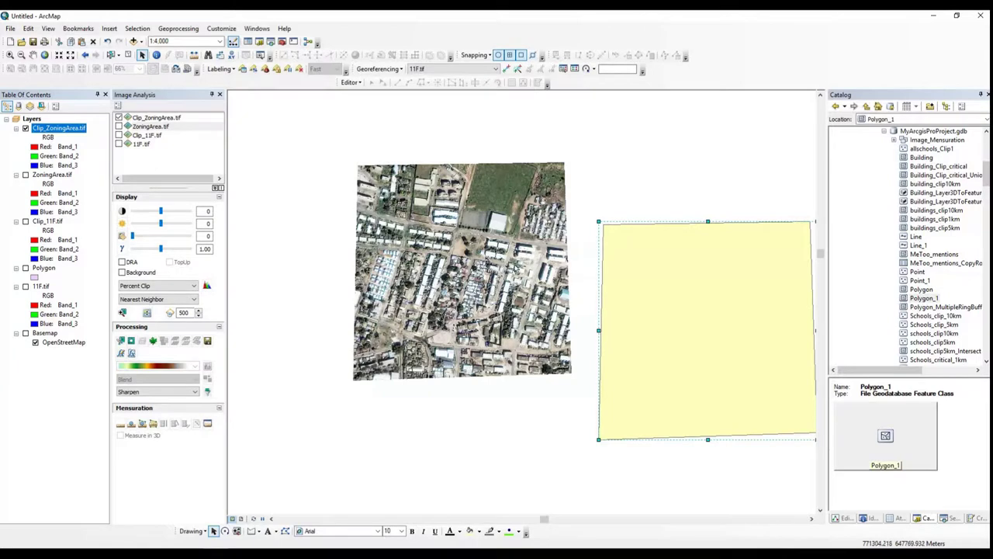
{"action": "key", "text": "Delete"}
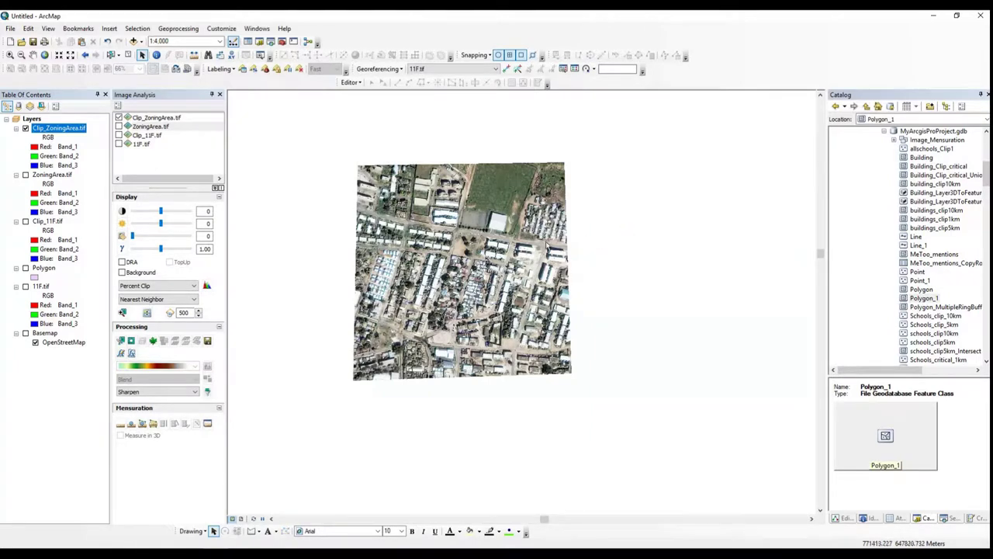
Review the raster export settings for Clip_ZoningArea.tif and close them without saving.
{"action": "right_click", "coordinate": [60, 130]}
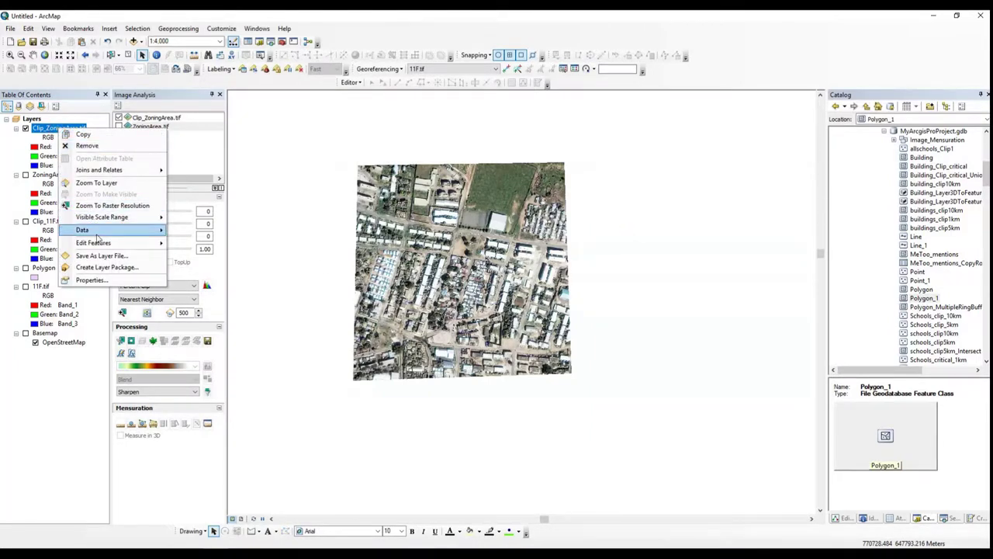
{"action": "mouse_move", "coordinate": [98, 235]}
{"action": "left_click", "coordinate": [210, 241]}
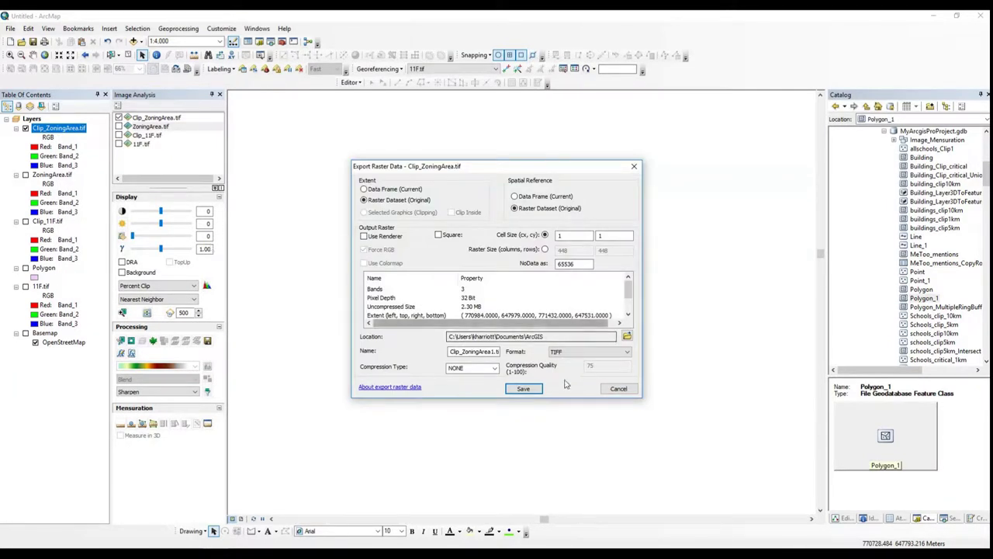
{"action": "left_click", "coordinate": [613, 390]}
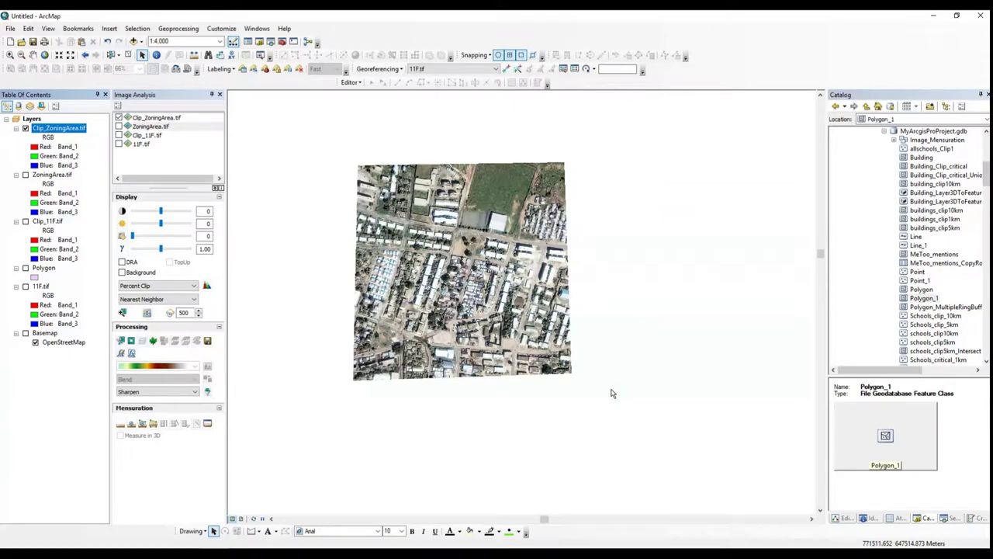